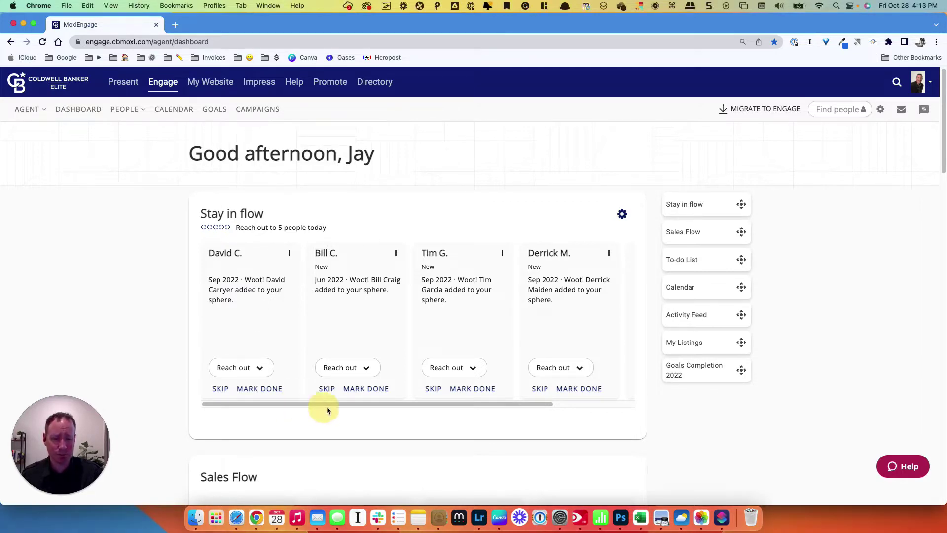
Subscribe the first card's contact to Quick Neighborhood News for ZIP code 24401.
drag(326, 406, 273, 402)
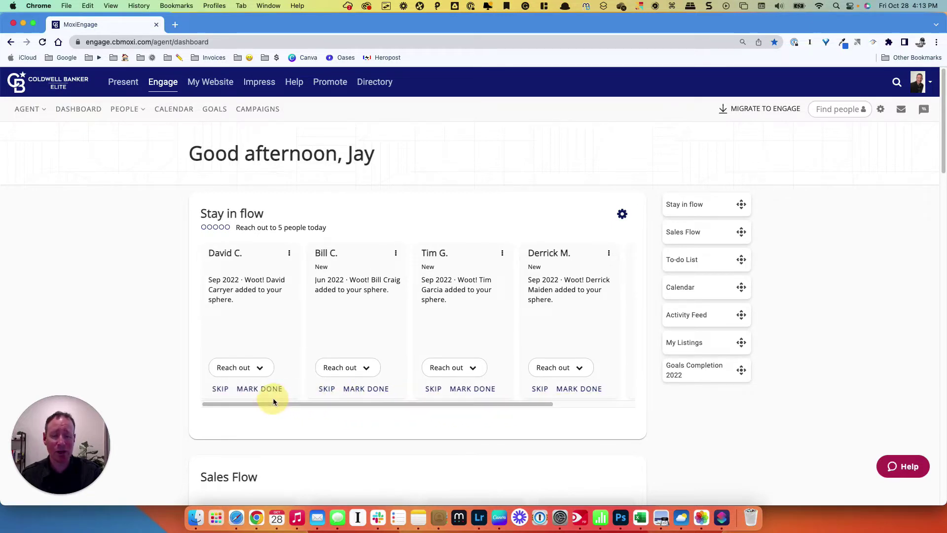
click(260, 371)
mouse_move(257, 398)
mouse_move(252, 438)
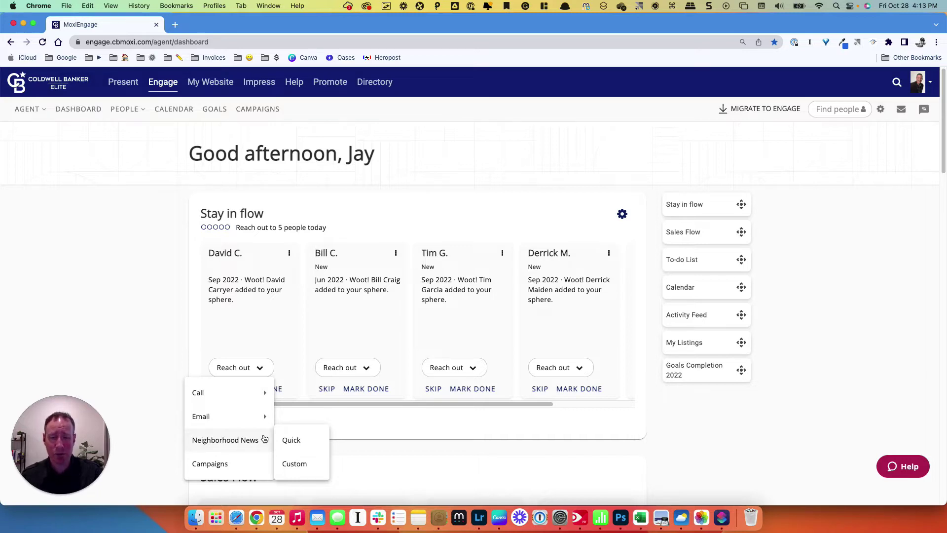
click(298, 441)
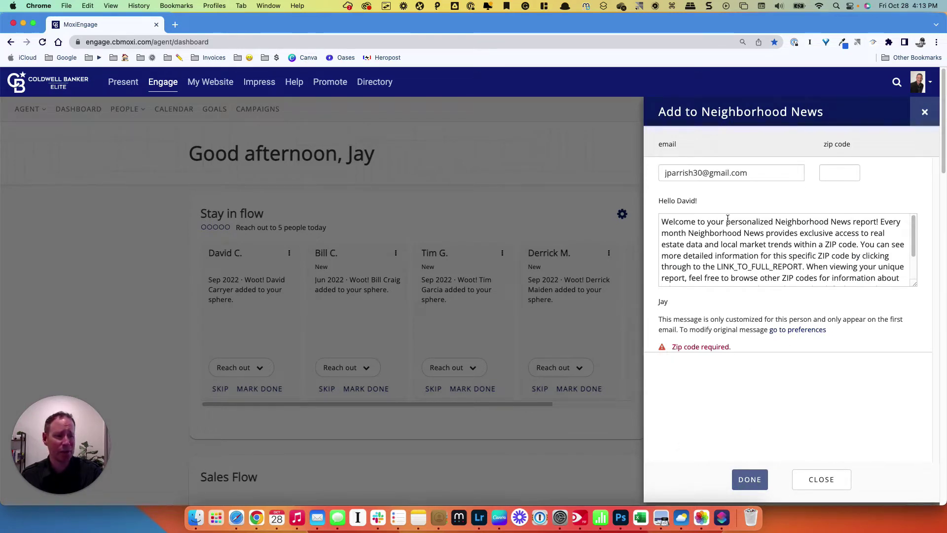
click(838, 175)
text(2)
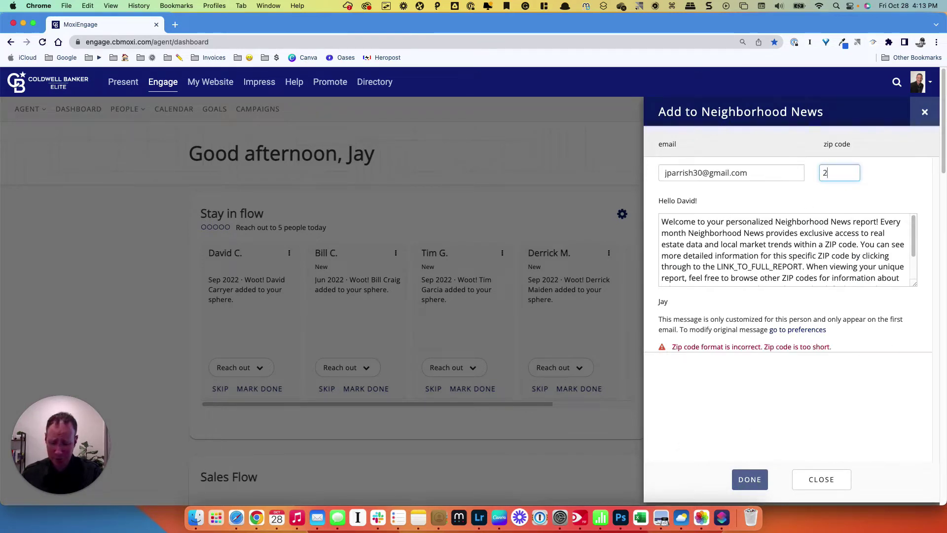
text(4401)
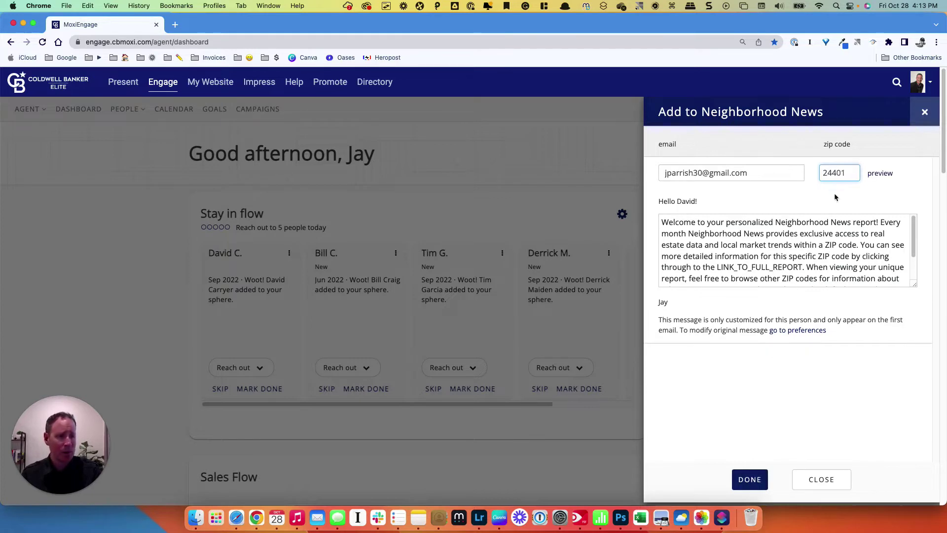
scroll(834, 246, down, 1)
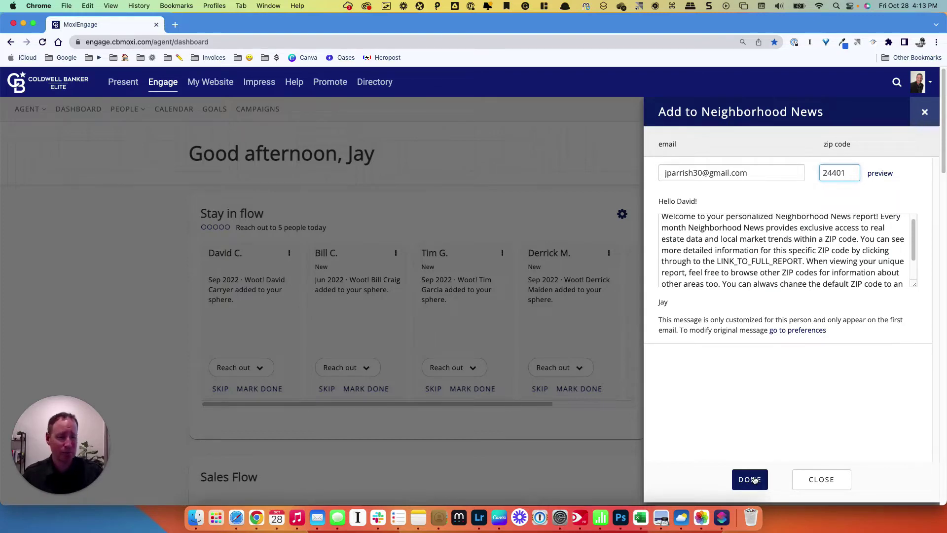
click(821, 480)
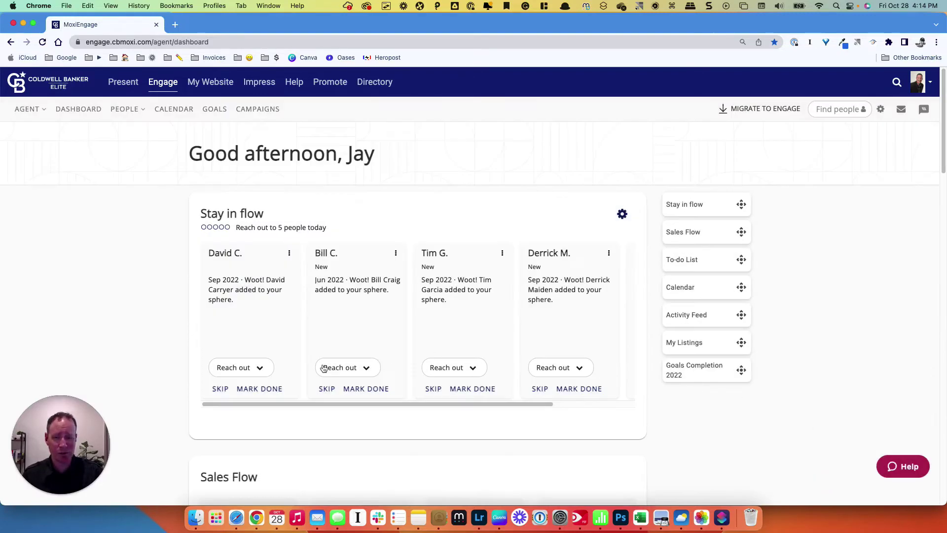
Choose Neighborhood News > Custom from a contact's Reach out menu to load the Fredericksburg map.
click(259, 368)
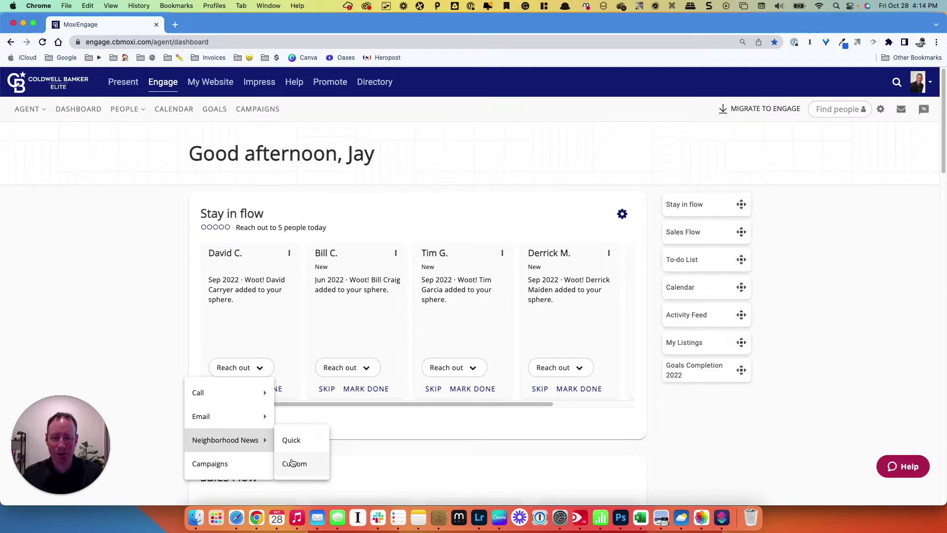
click(294, 464)
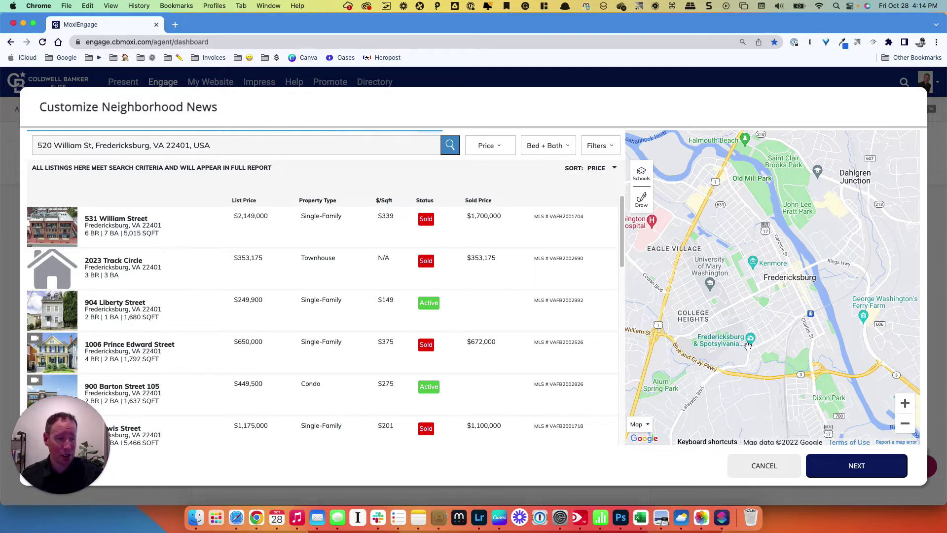
Freehand a Multi-Draw loop around downtown Fredericksburg on the map.
click(642, 202)
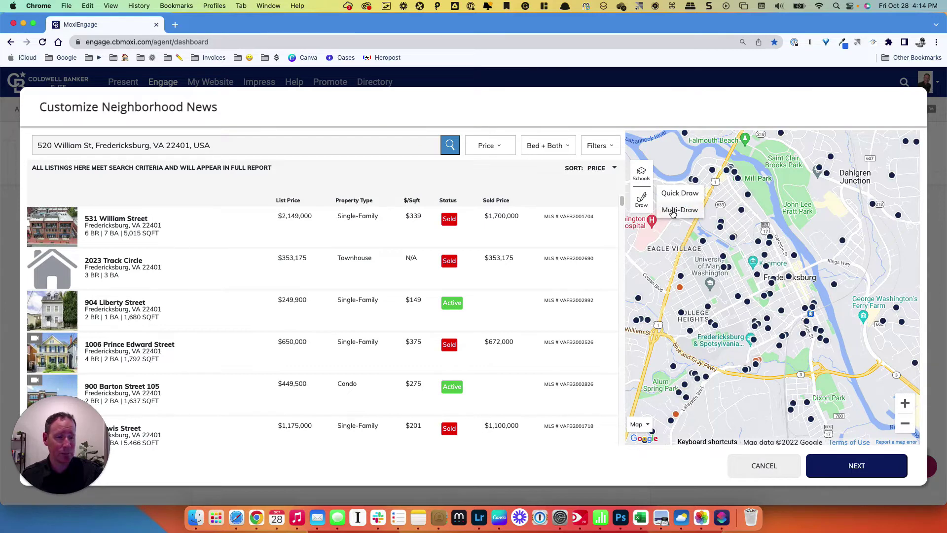
click(674, 194)
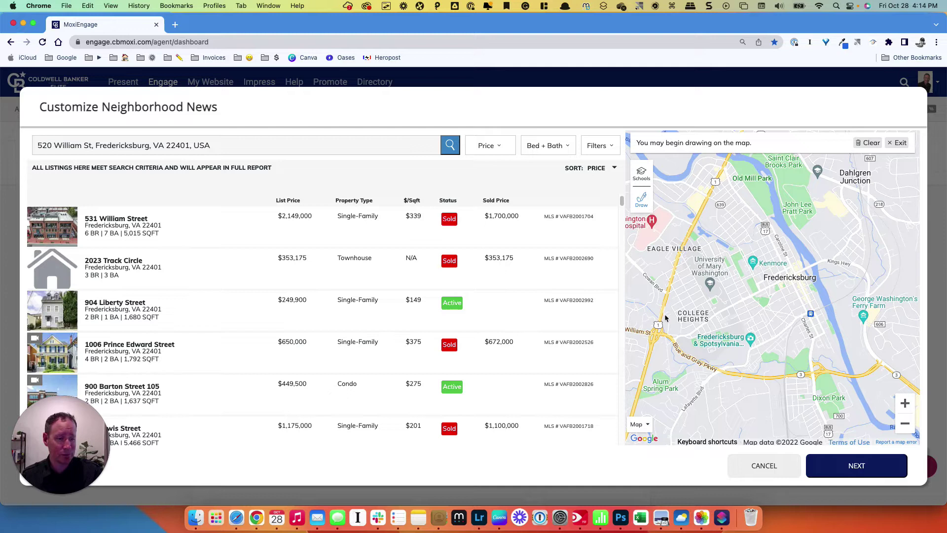
mouse_move(665, 311)
mouse_down()
mouse_move(730, 165)
mouse_move(814, 277)
mouse_move(832, 319)
mouse_move(820, 361)
mouse_up()
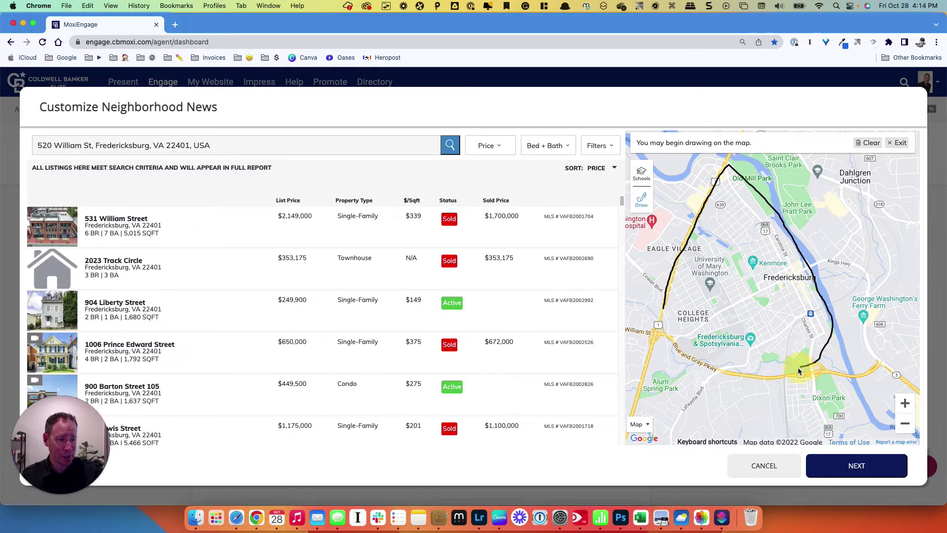
mouse_move(767, 378)
mouse_down()
mouse_move(707, 366)
mouse_move(675, 340)
mouse_move(665, 312)
mouse_up()
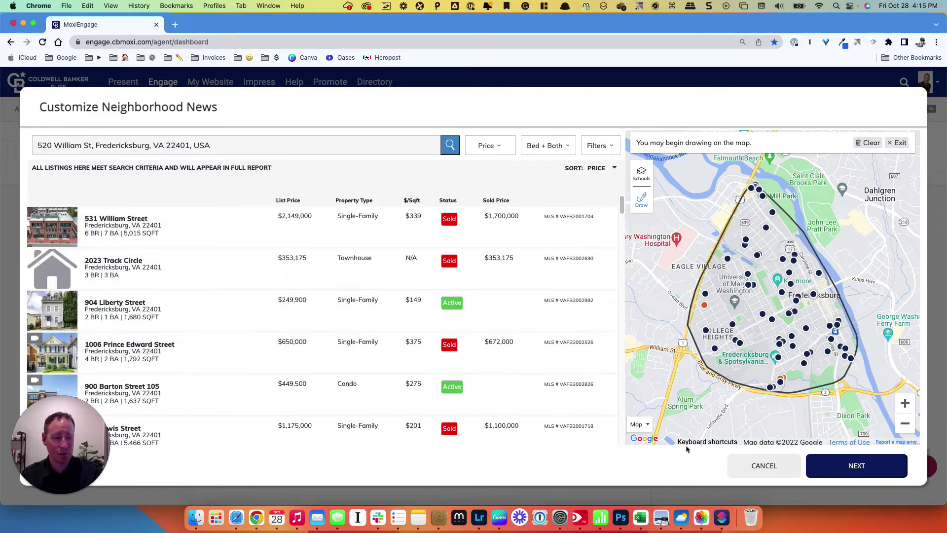
Advance past recipients and previews, then send the custom Neighborhood News to the contact.
click(866, 467)
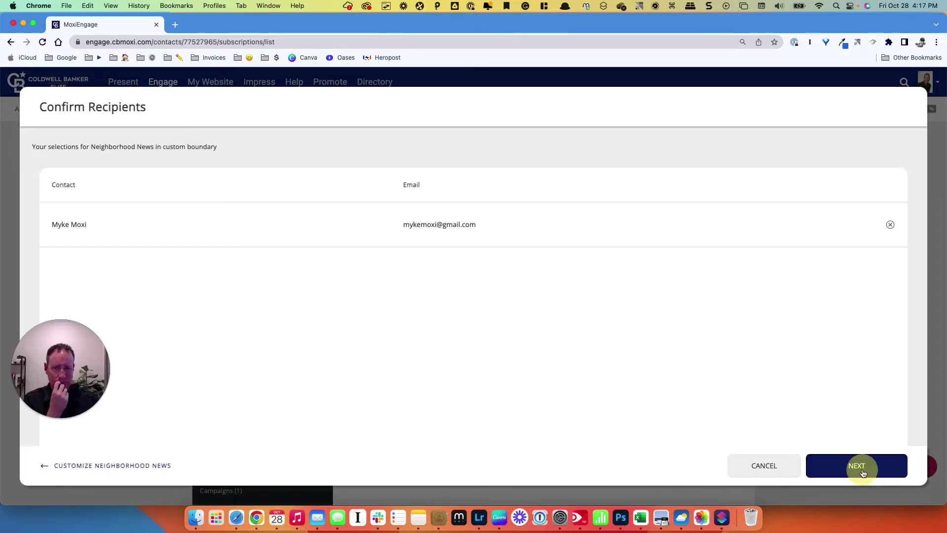
click(862, 471)
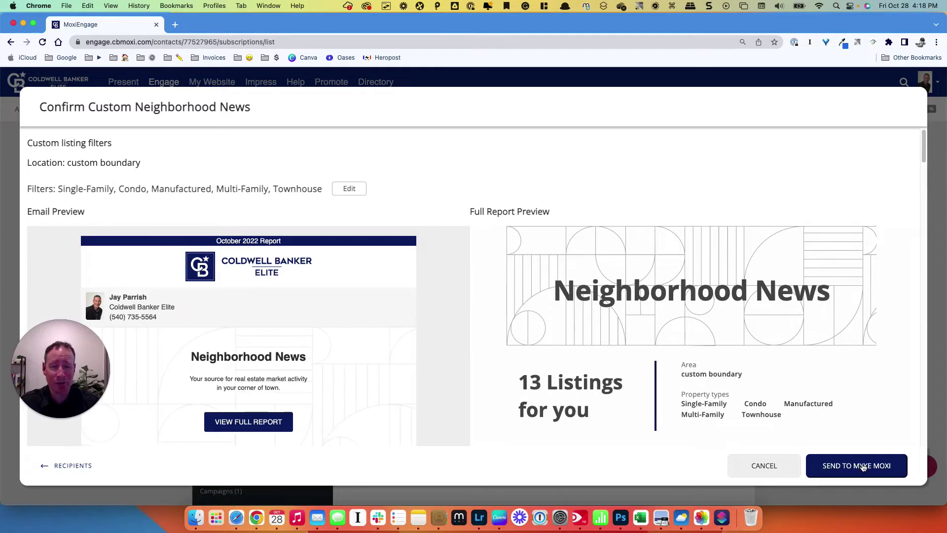
click(863, 467)
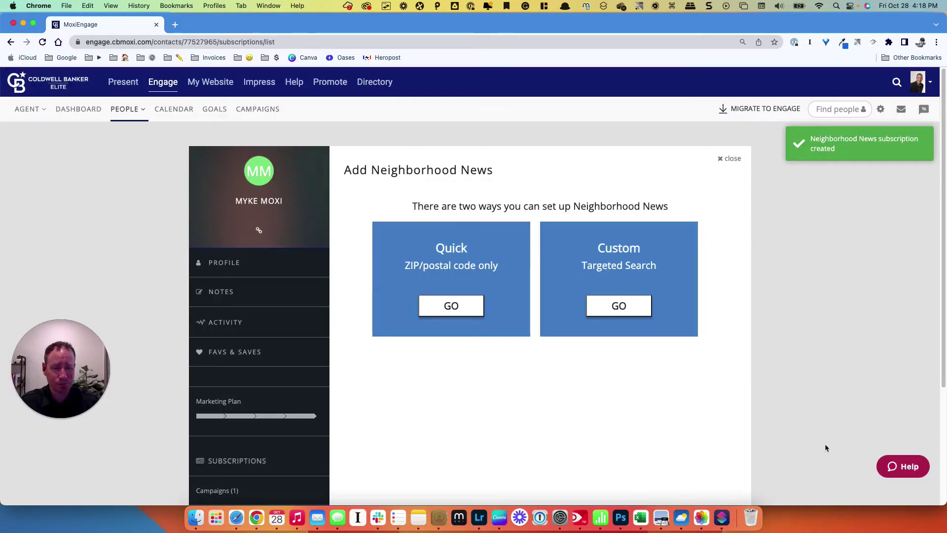
Search the dashboard for 'moxi' and open the matching contact's profile.
click(77, 109)
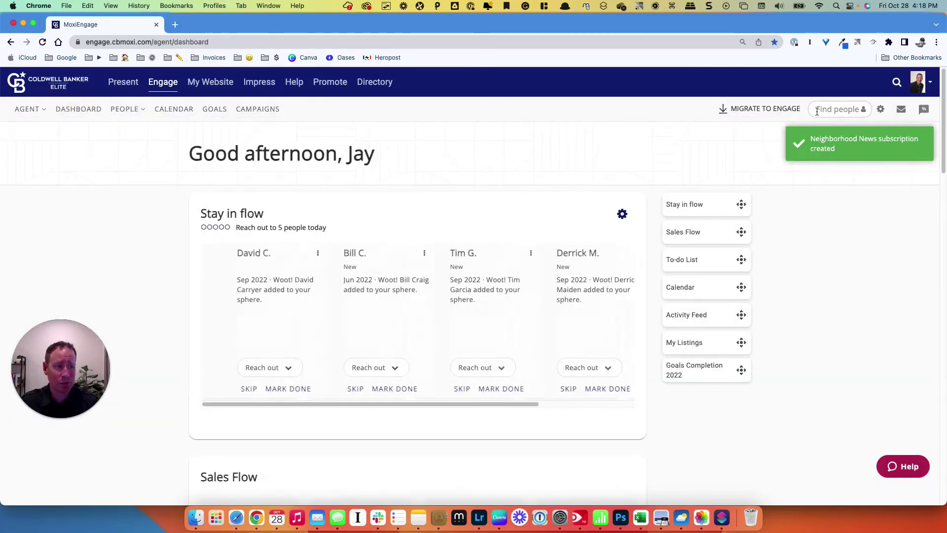
click(821, 108)
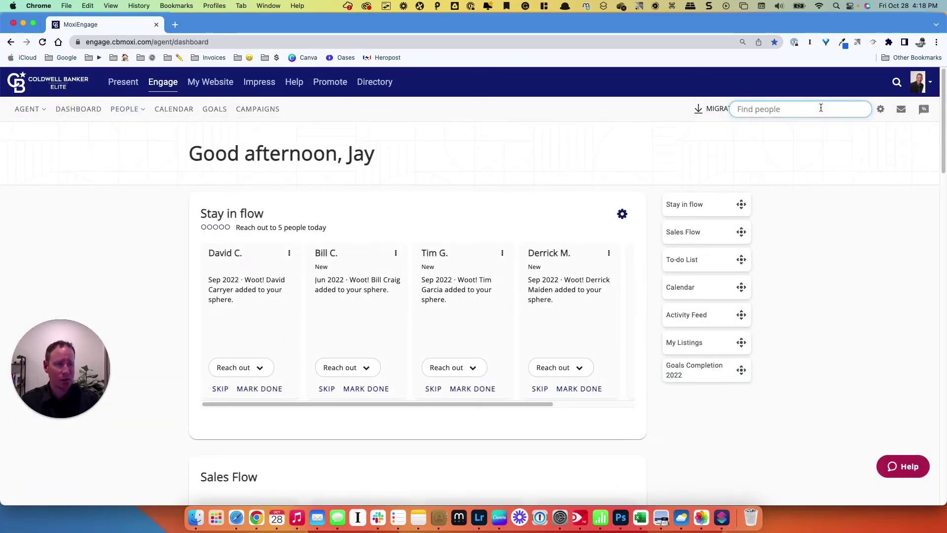
text(moxi)
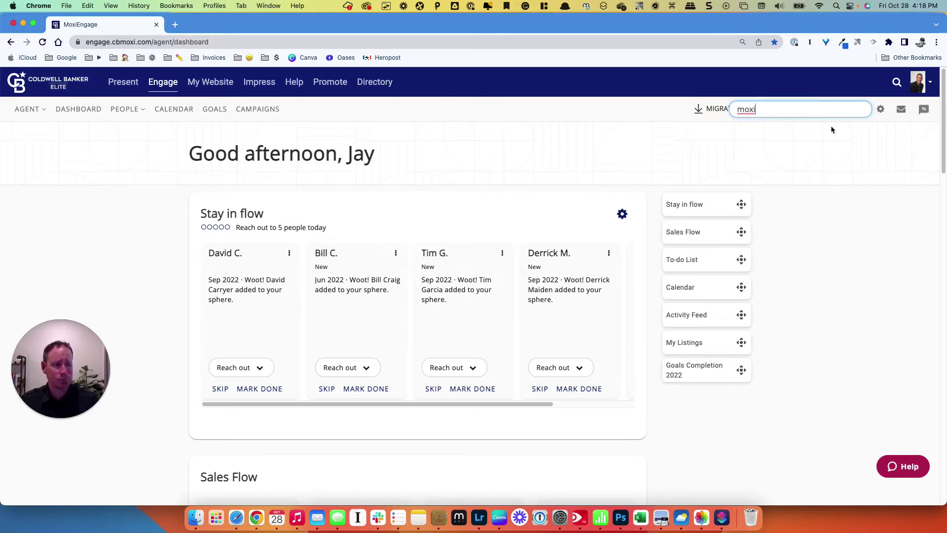
click(772, 157)
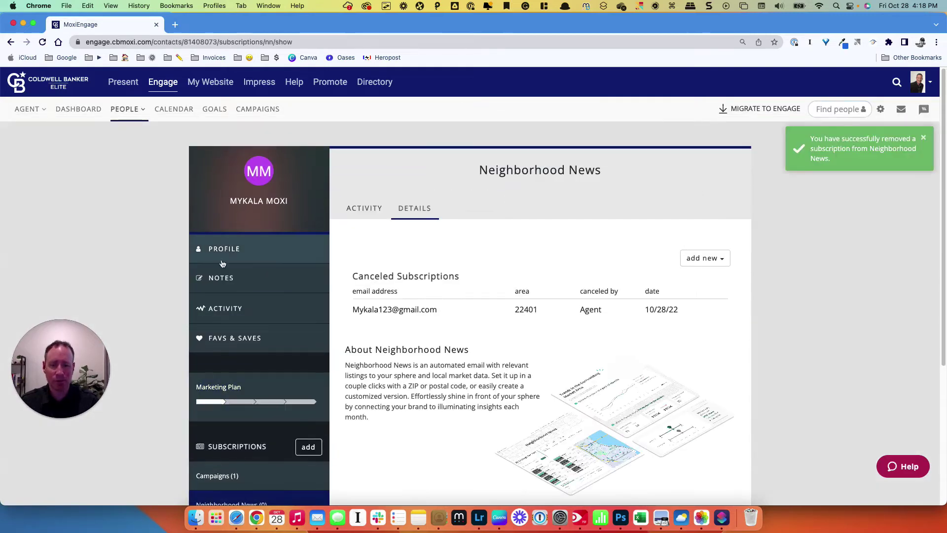
click(228, 249)
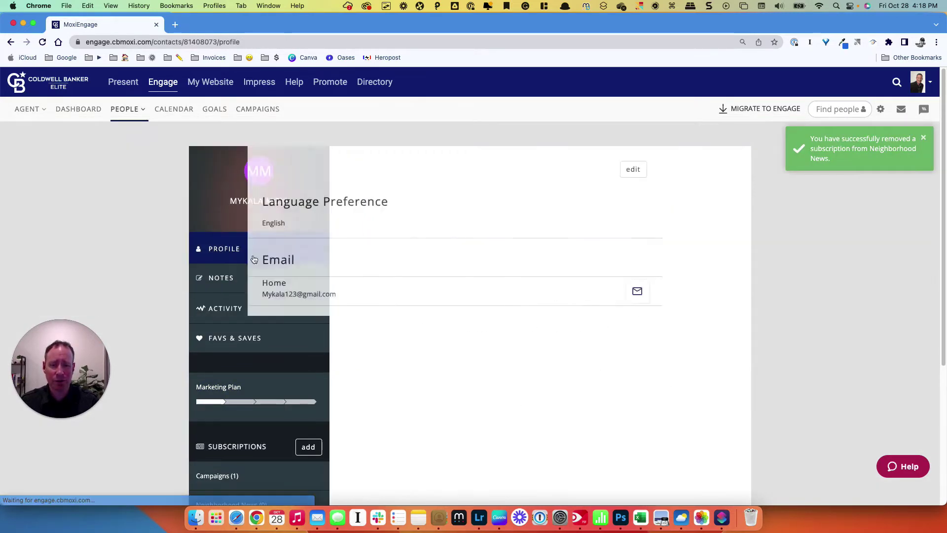
Add a Neighborhood News subscription from the contact's Subscriptions section.
scroll(343, 304, down, 2)
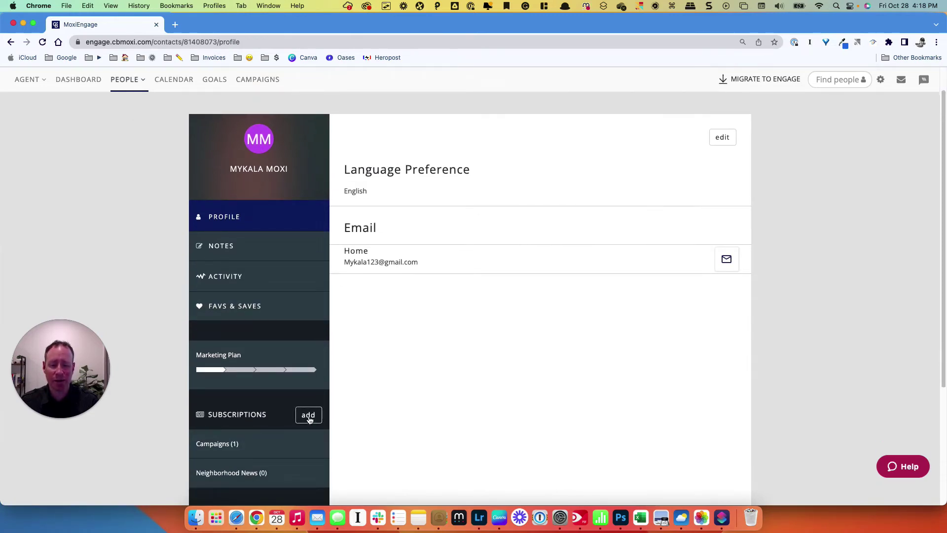
click(309, 416)
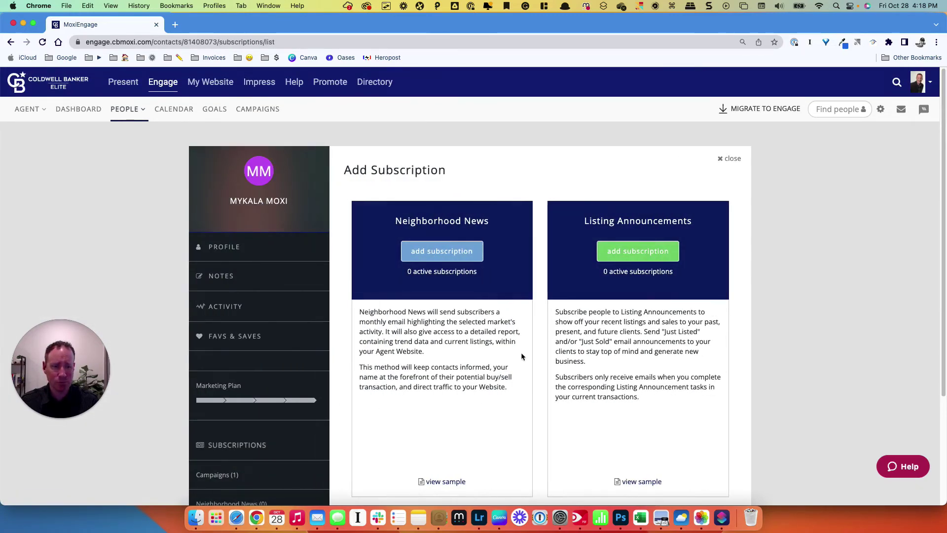
click(443, 253)
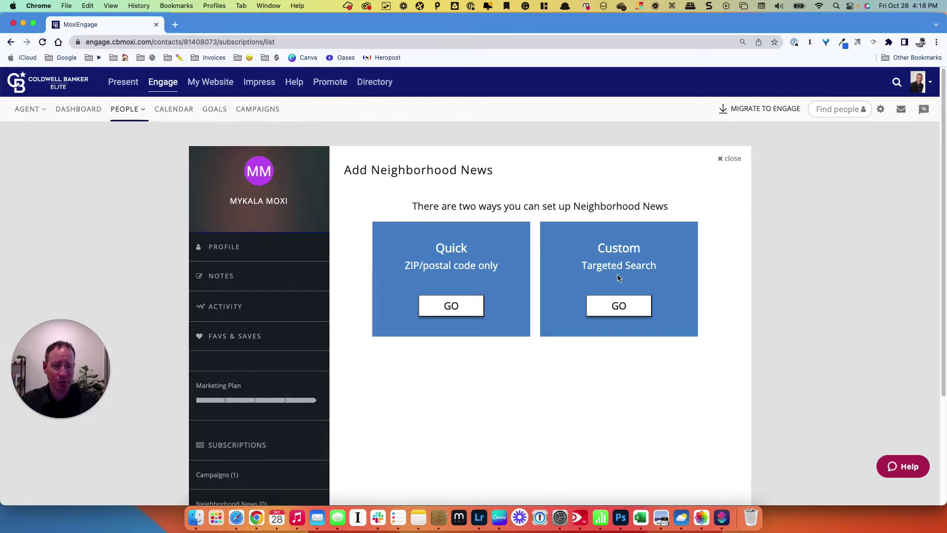
Start a Custom setup, then zoom out two levels and pan west of Fredericksburg.
click(620, 307)
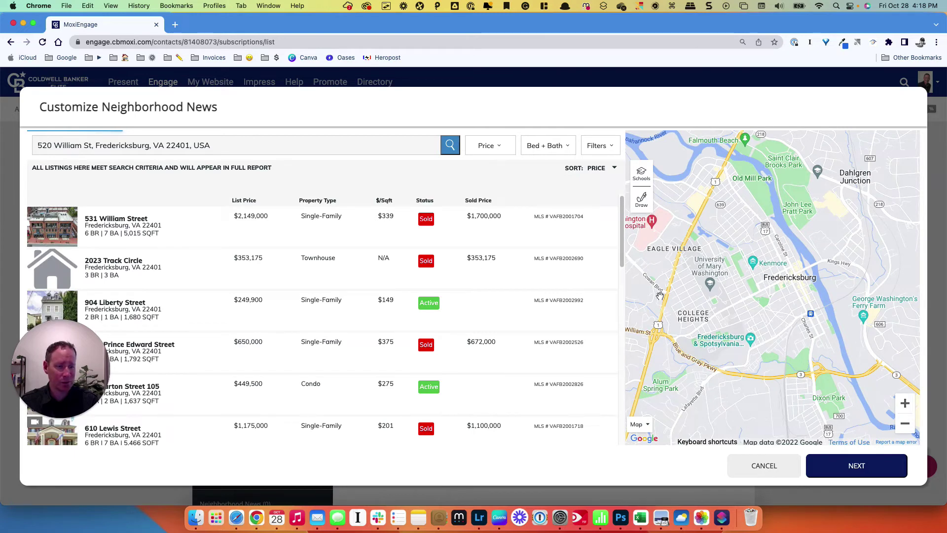
click(905, 424)
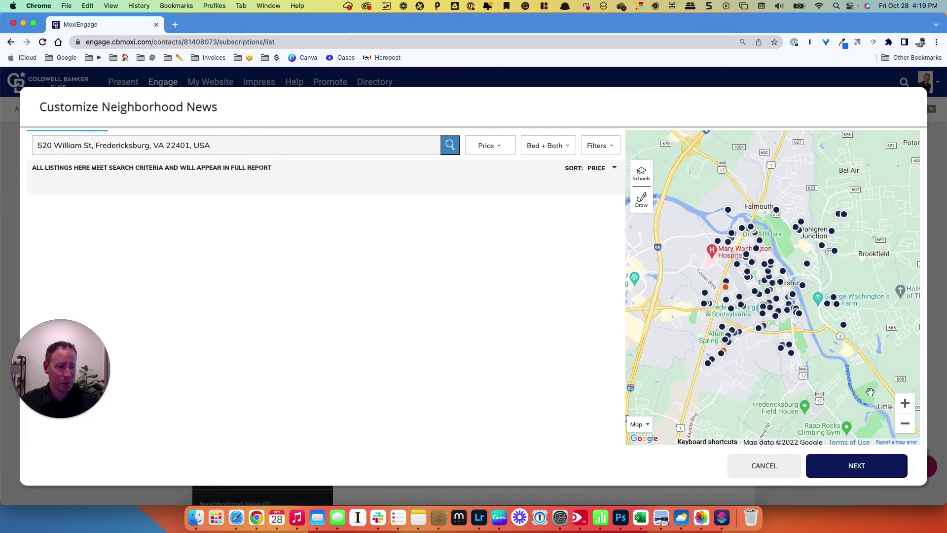
click(905, 424)
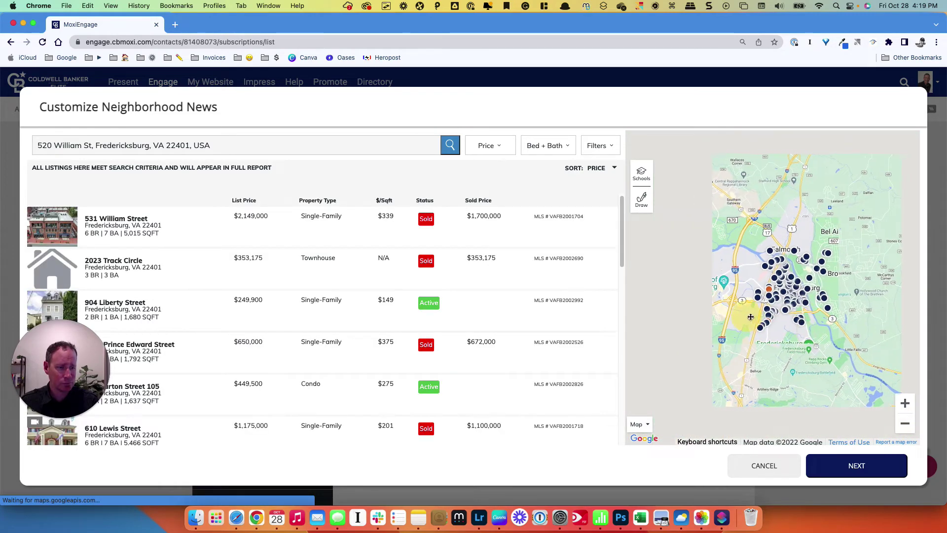
drag(750, 317, 780, 334)
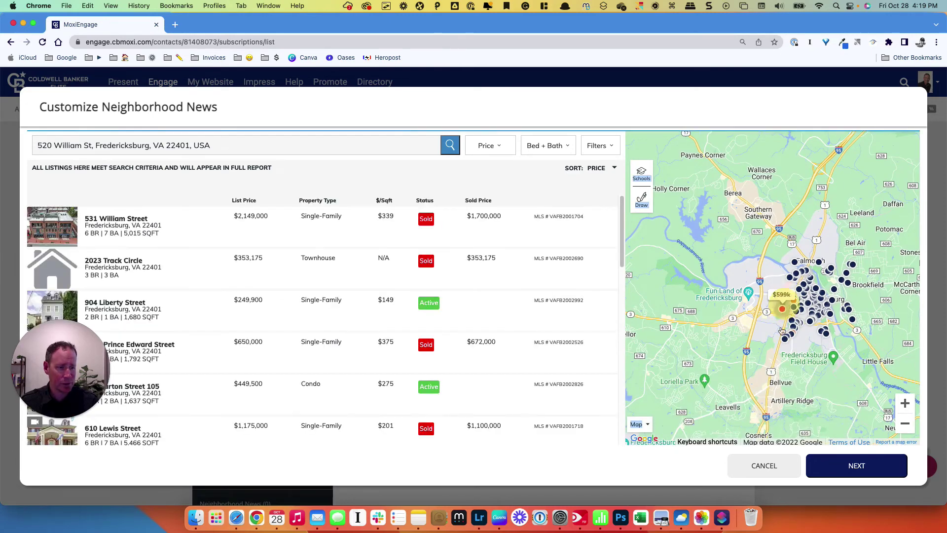
Draw a six-corner polygon boundary around Loriella Park, closing it at the first corner.
click(642, 204)
click(667, 211)
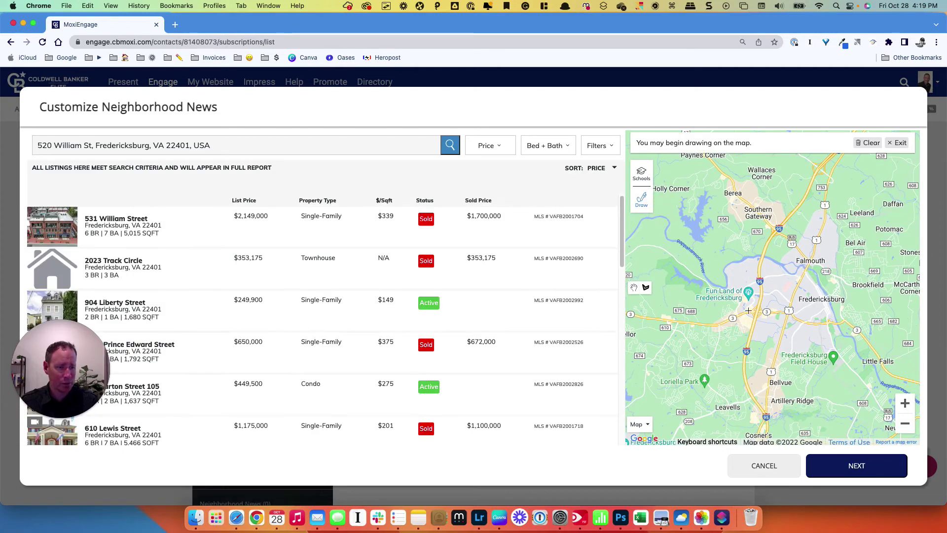
click(710, 359)
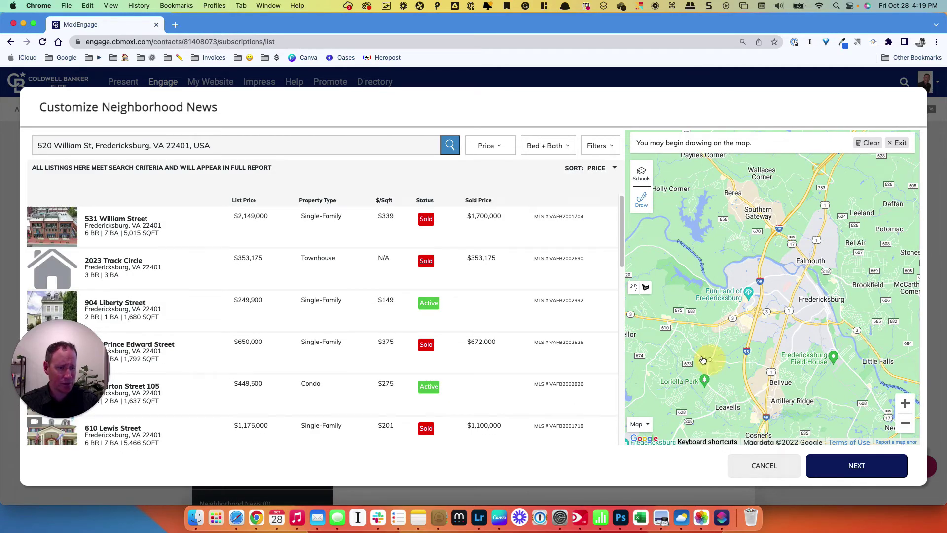
click(675, 329)
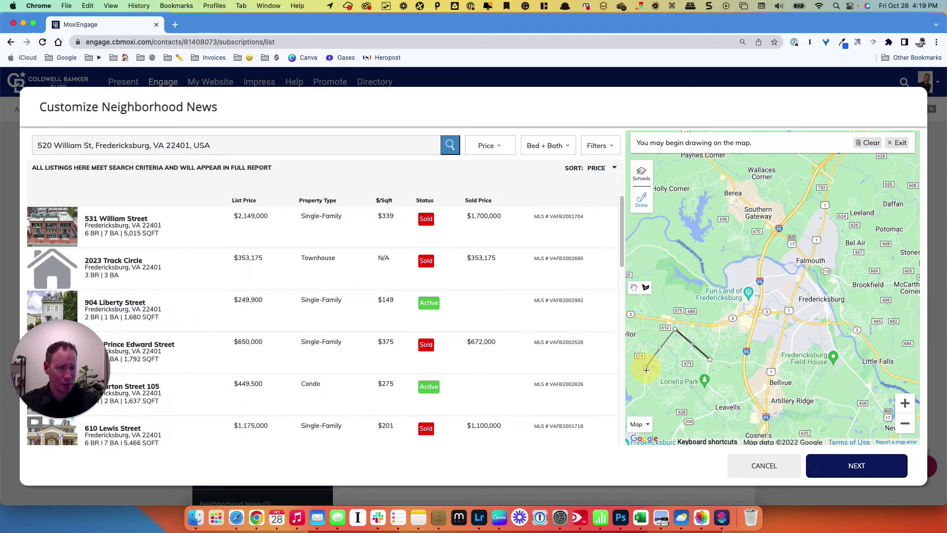
click(646, 368)
click(643, 394)
click(671, 414)
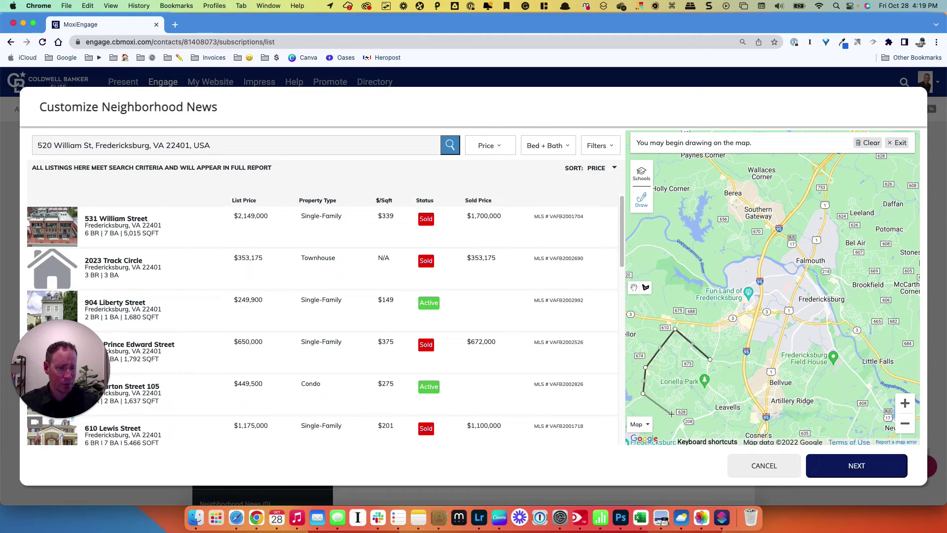
click(709, 388)
click(710, 360)
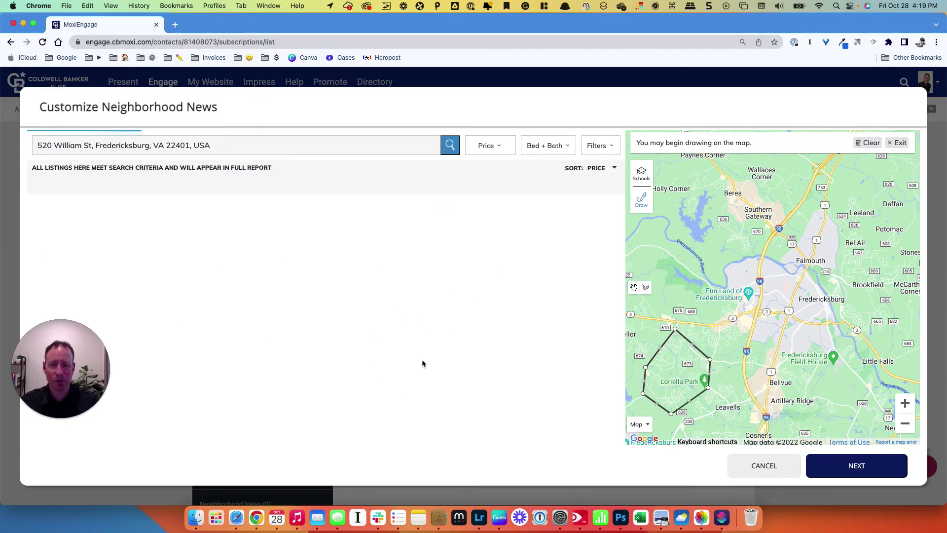
Confirm the contact as recipient and scroll the previews showing 1079 active, 217 sold listings.
click(860, 466)
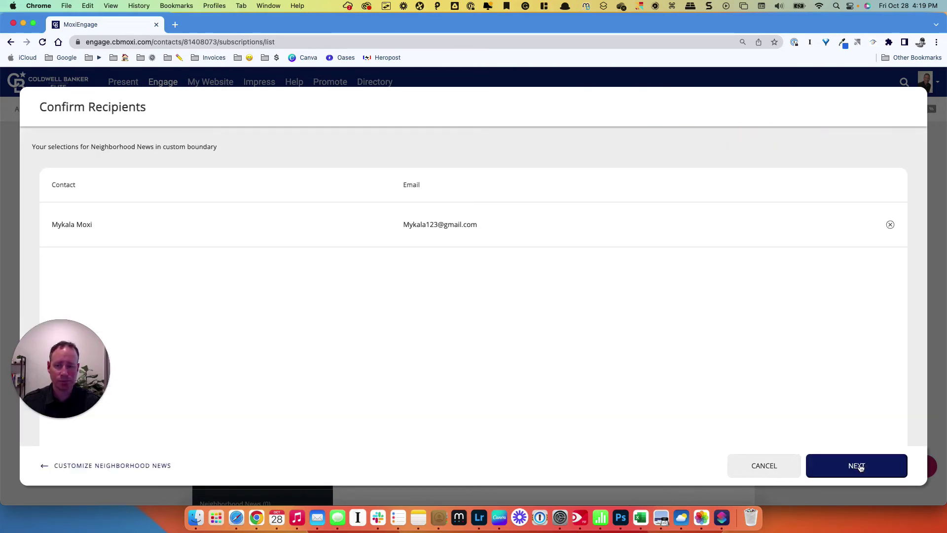
click(867, 466)
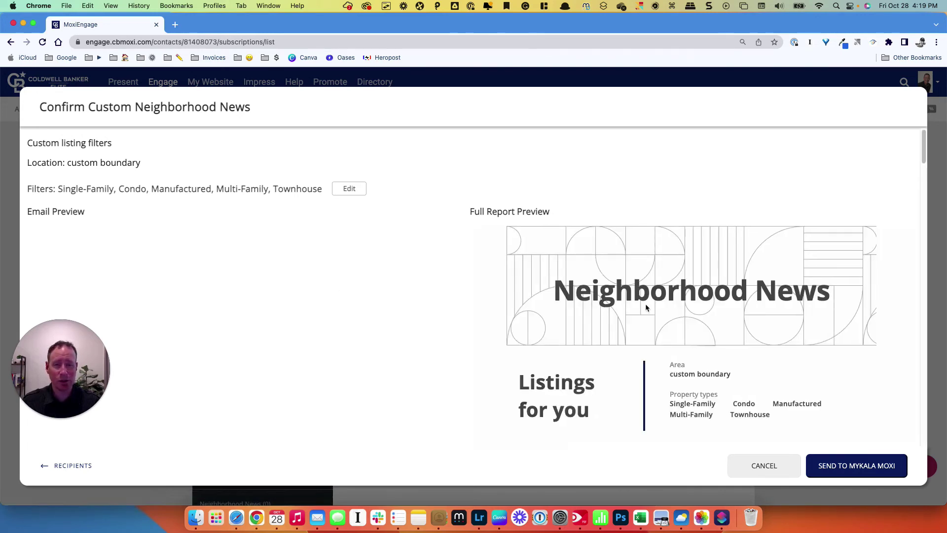
scroll(645, 303, down, 5)
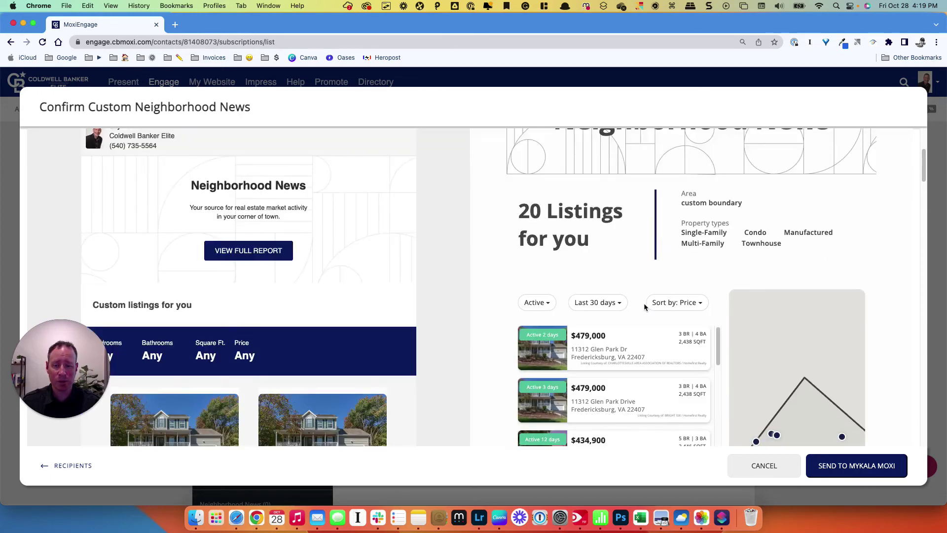
scroll(644, 303, down, 5)
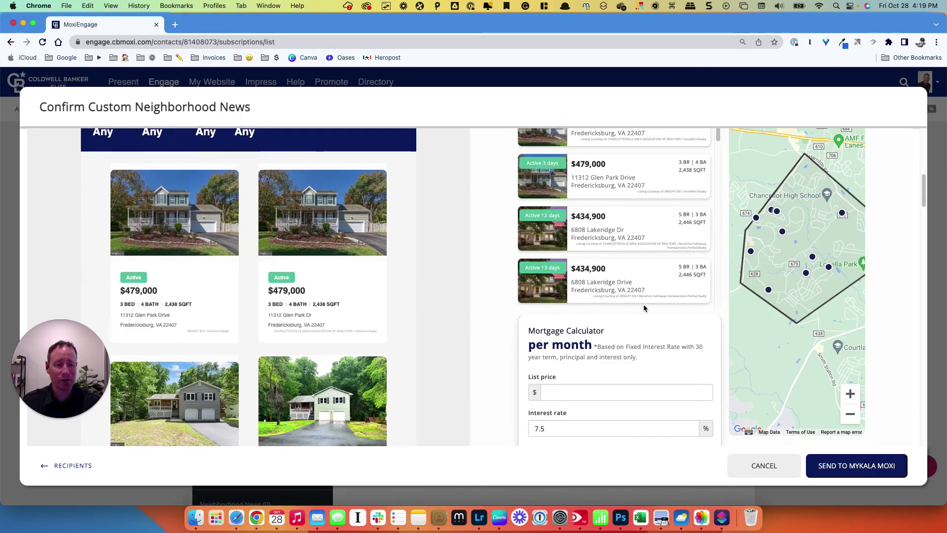
scroll(644, 308, down, 4)
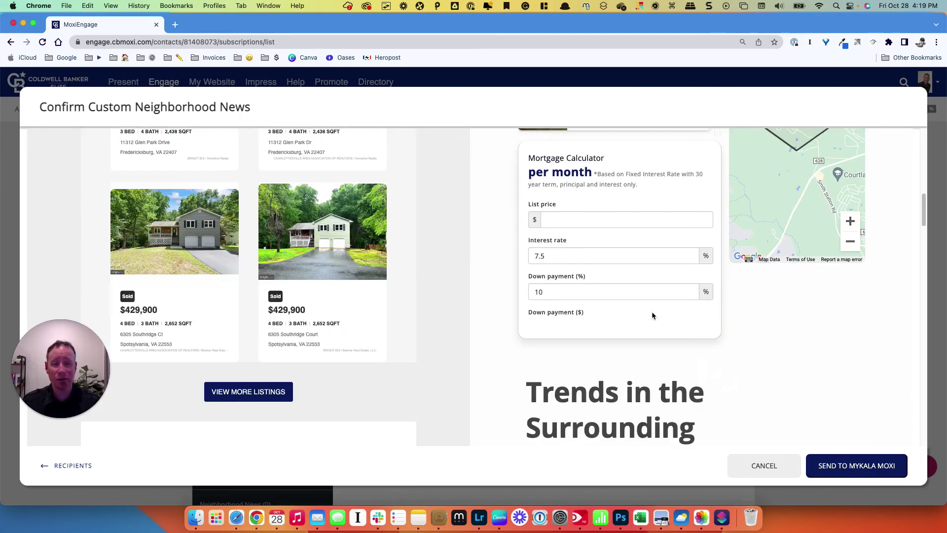
scroll(641, 312, down, 6)
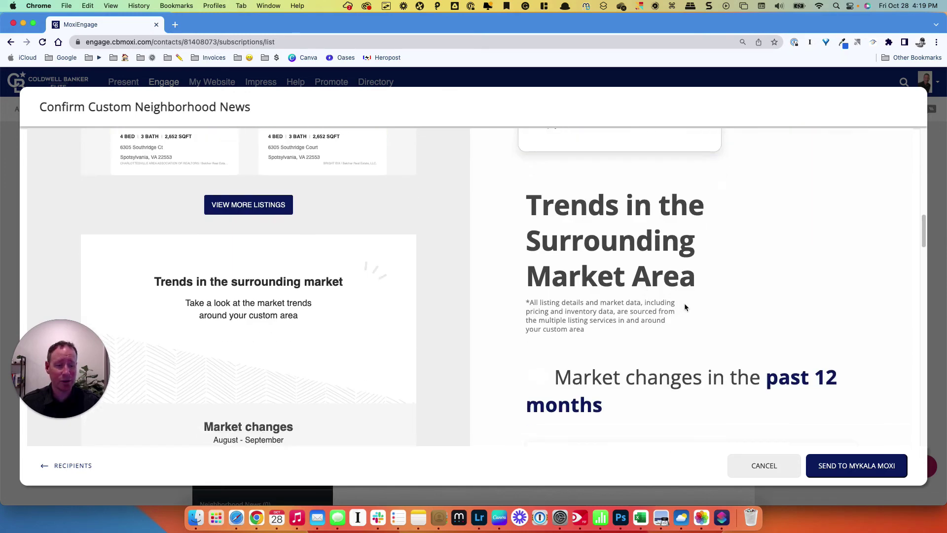
scroll(685, 307, down, 3)
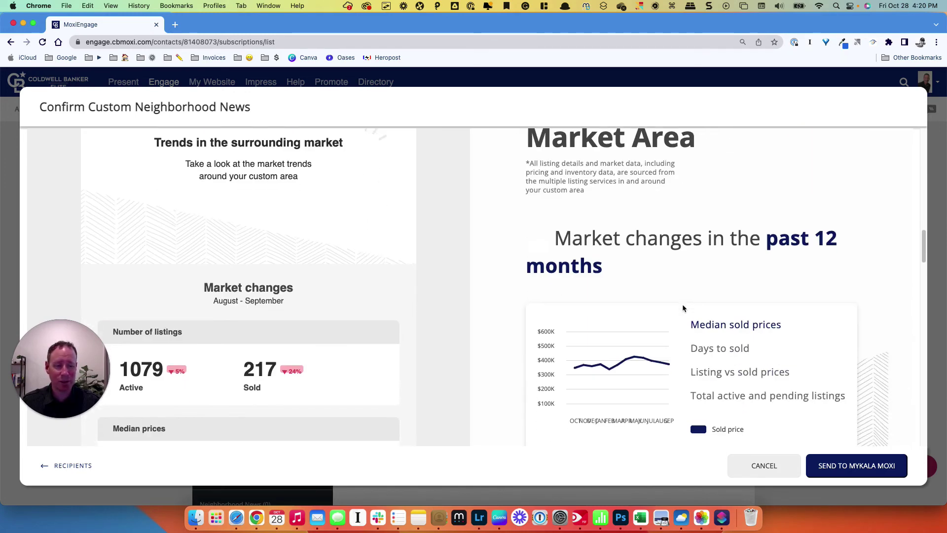
scroll(655, 304, down, 1)
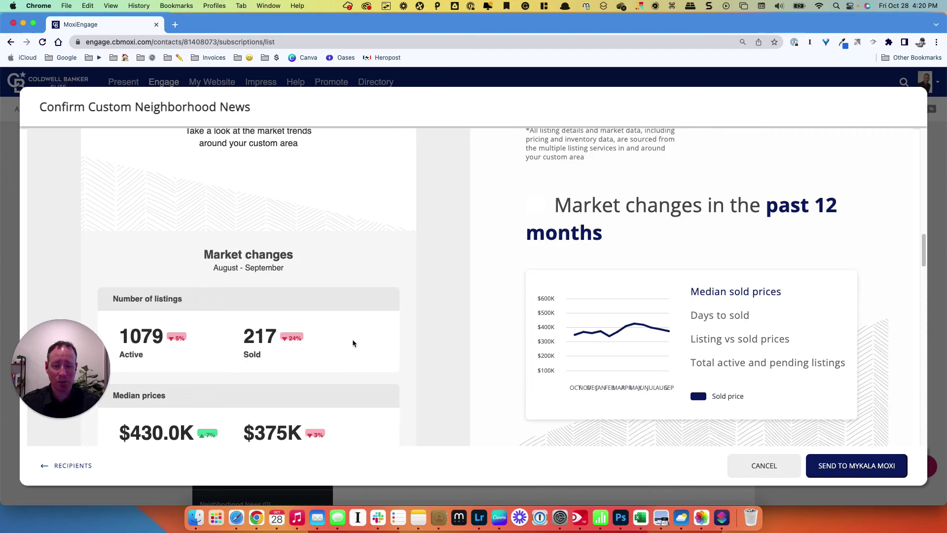
scroll(434, 330, down, 6)
scroll(476, 331, down, 1)
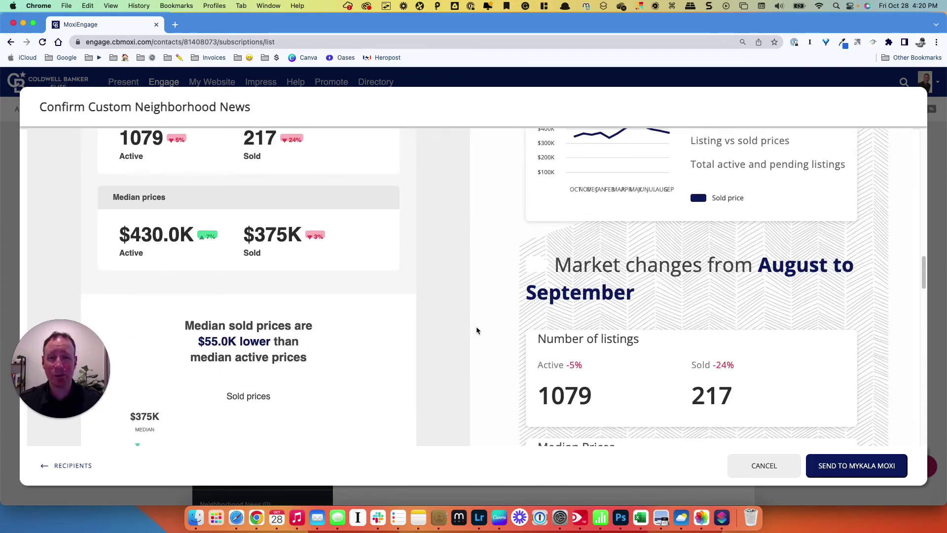
scroll(478, 332, up, 15)
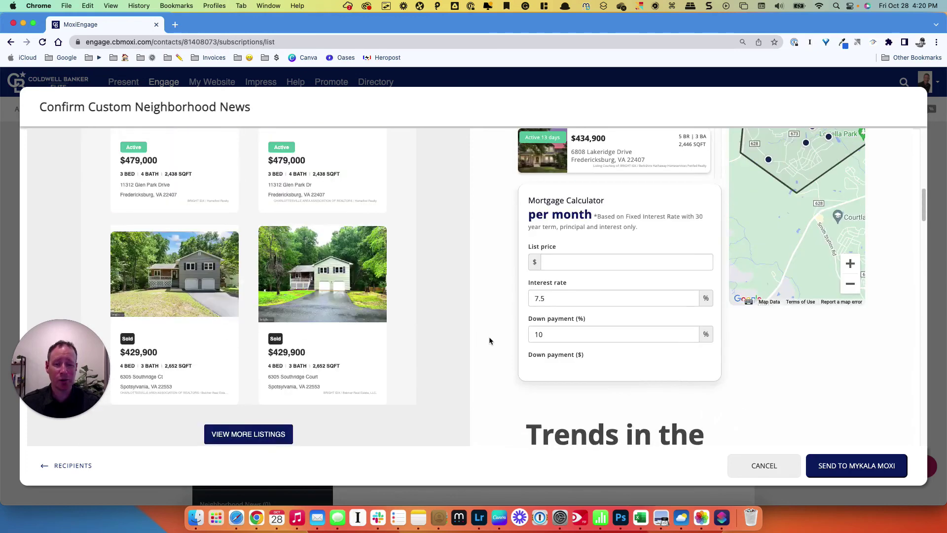
scroll(489, 341, up, 3)
scroll(351, 274, down, 6)
scroll(416, 342, down, 2)
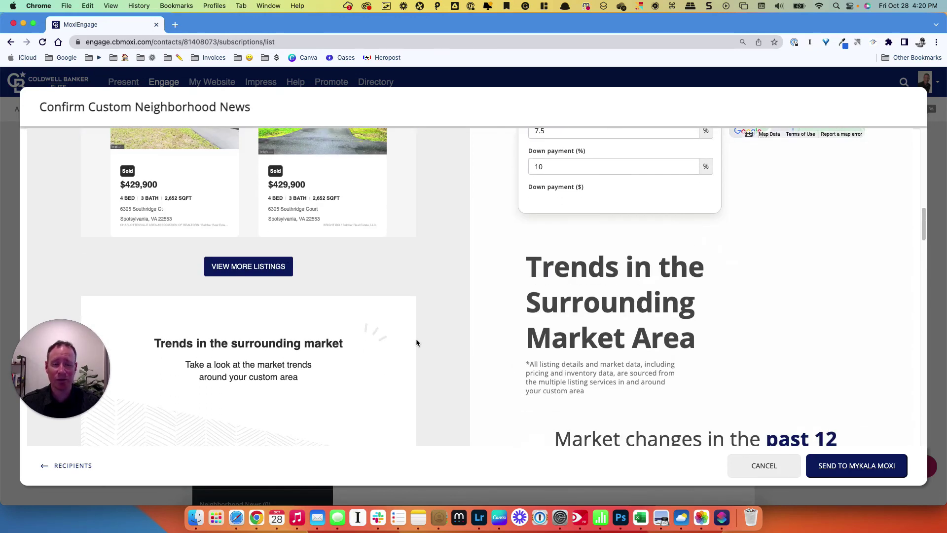
Send the custom-boundary Neighborhood News to the contact from the confirmation dialog.
click(854, 466)
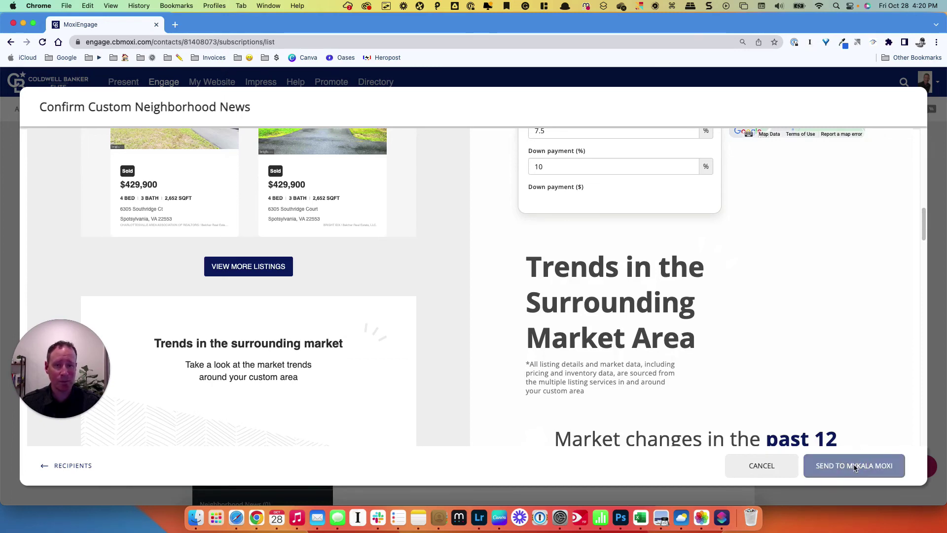